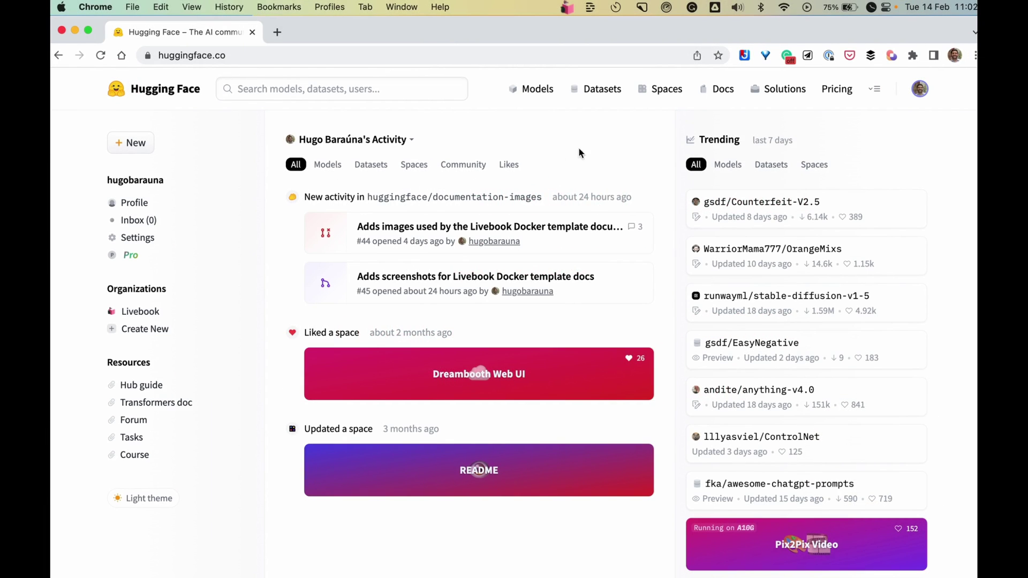
Create a public Space named my-livebook from the Docker SDK's Livebook template.
click(597, 144)
click(661, 92)
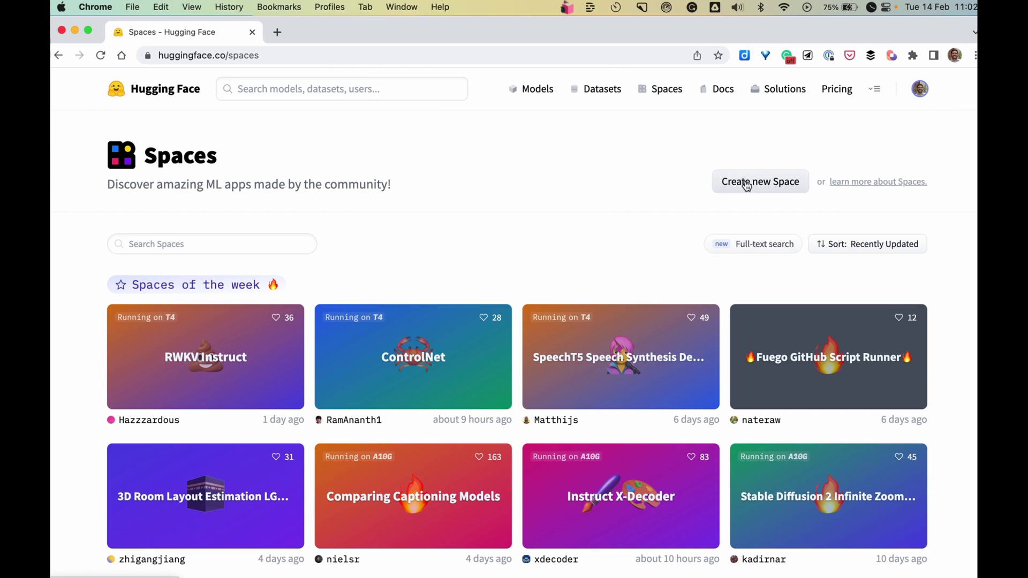
click(747, 185)
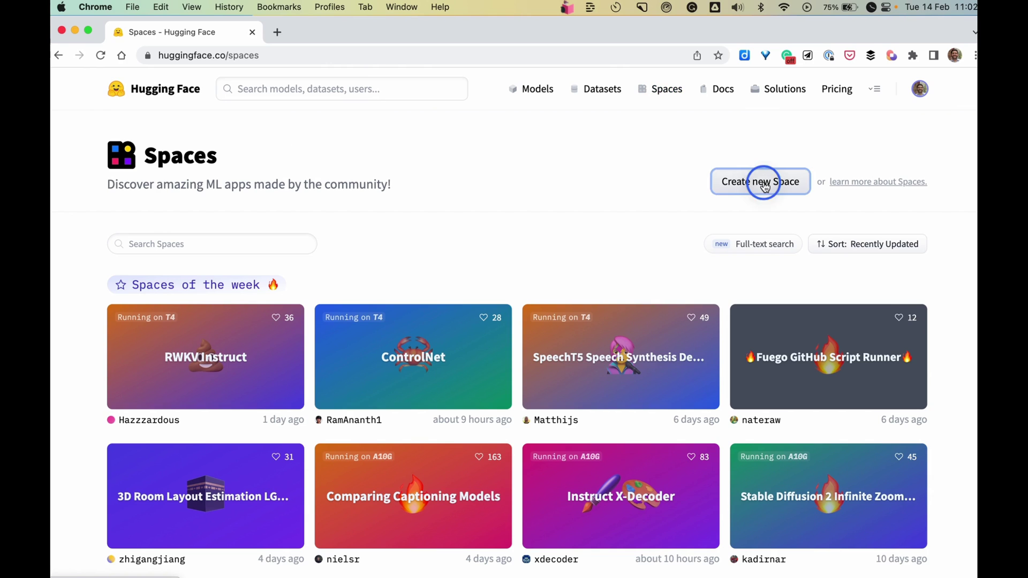
scroll(431, 222, down, 5)
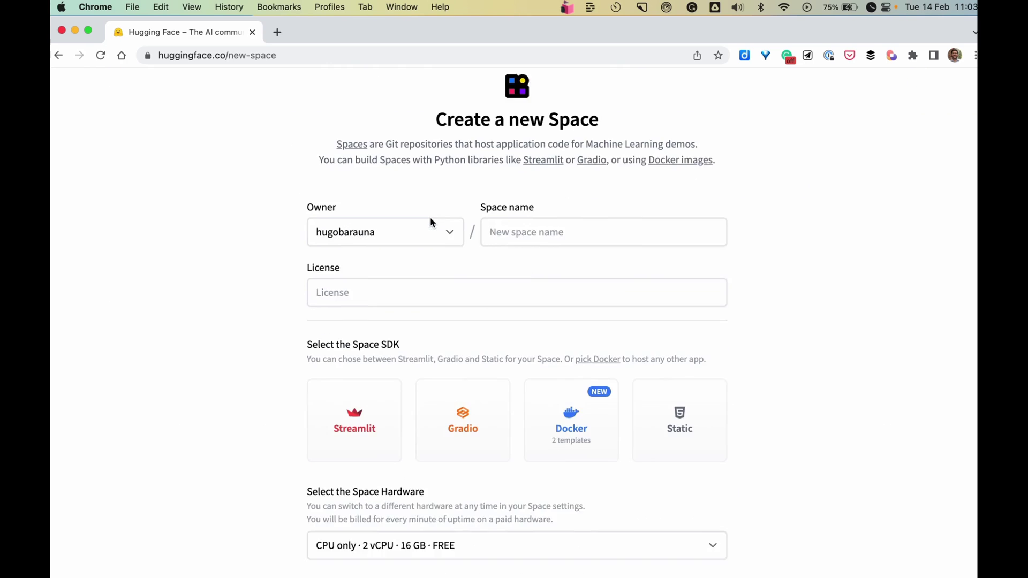
click(597, 204)
text(my)
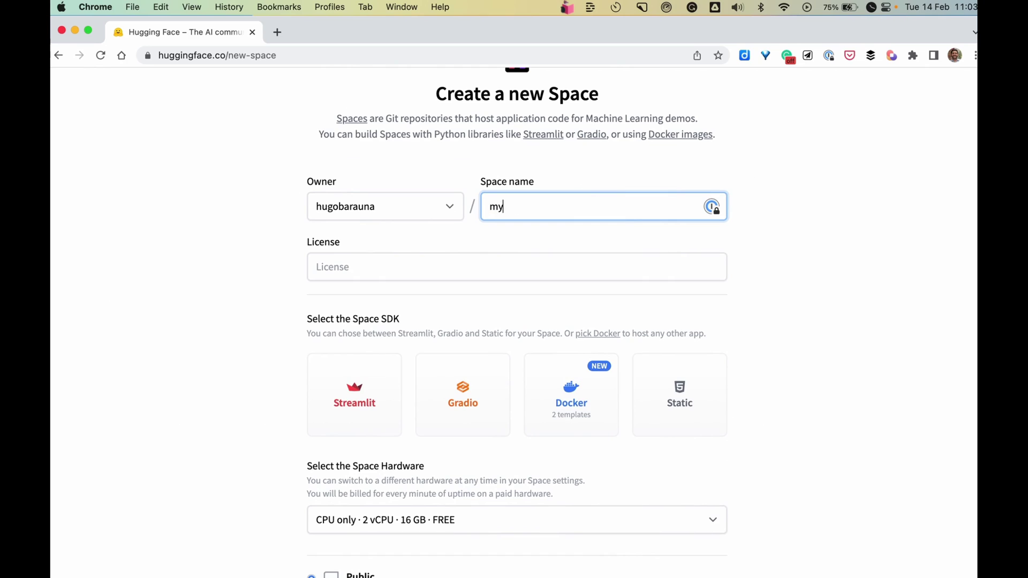
text(-livebook)
scroll(598, 213, down, 4)
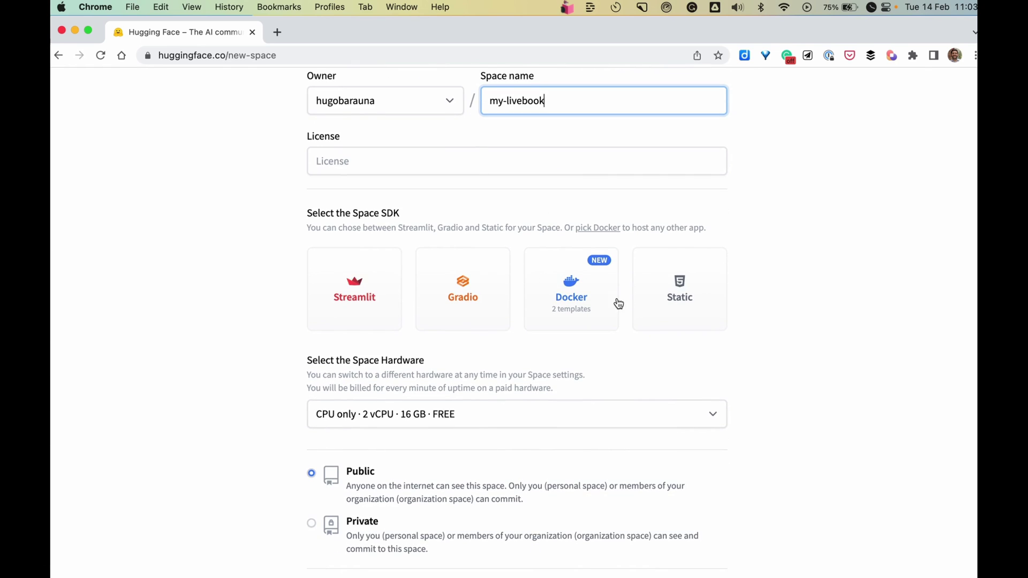
click(600, 298)
scroll(558, 300, down, 2)
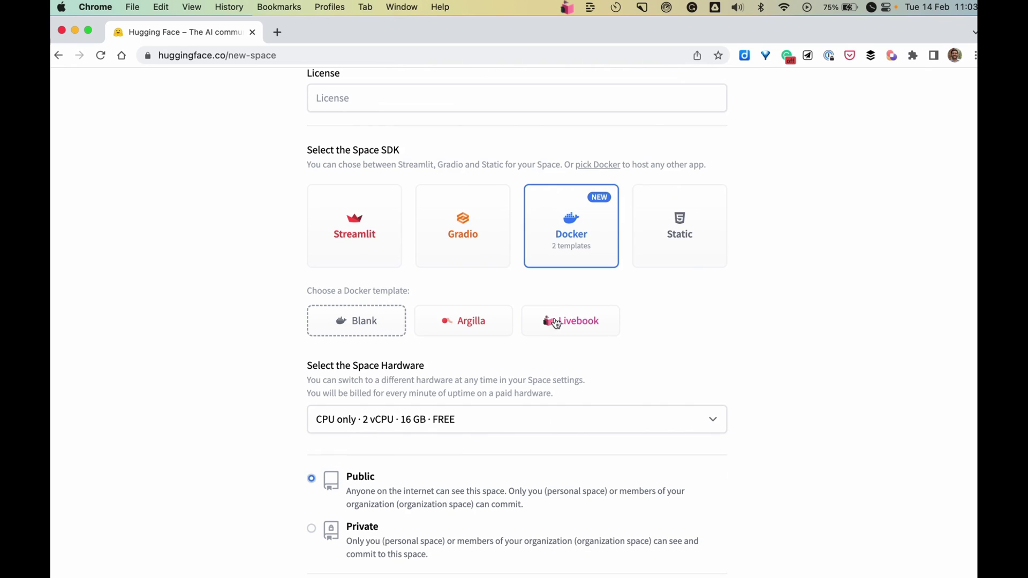
click(537, 321)
scroll(647, 323, down, 1)
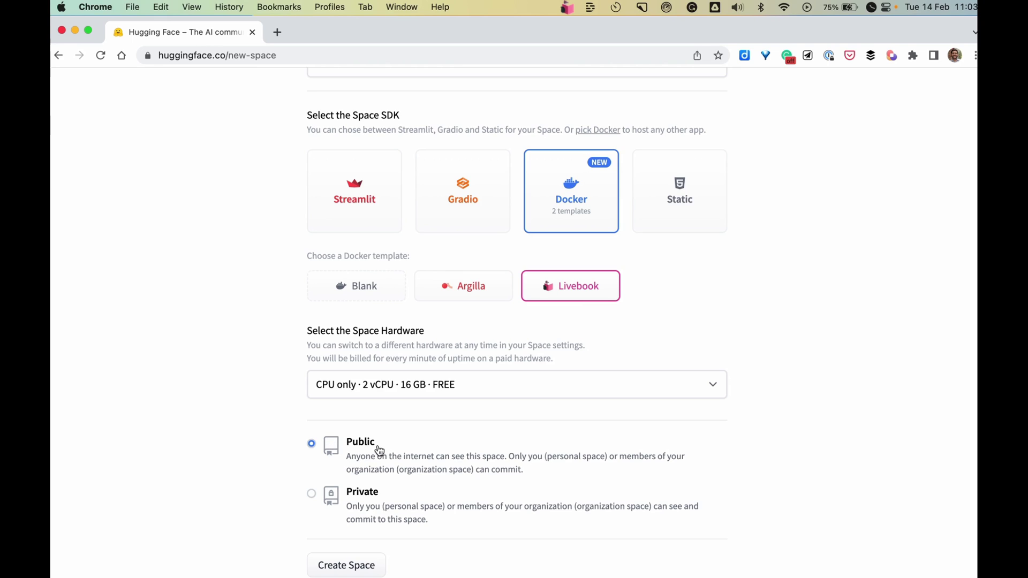
click(354, 566)
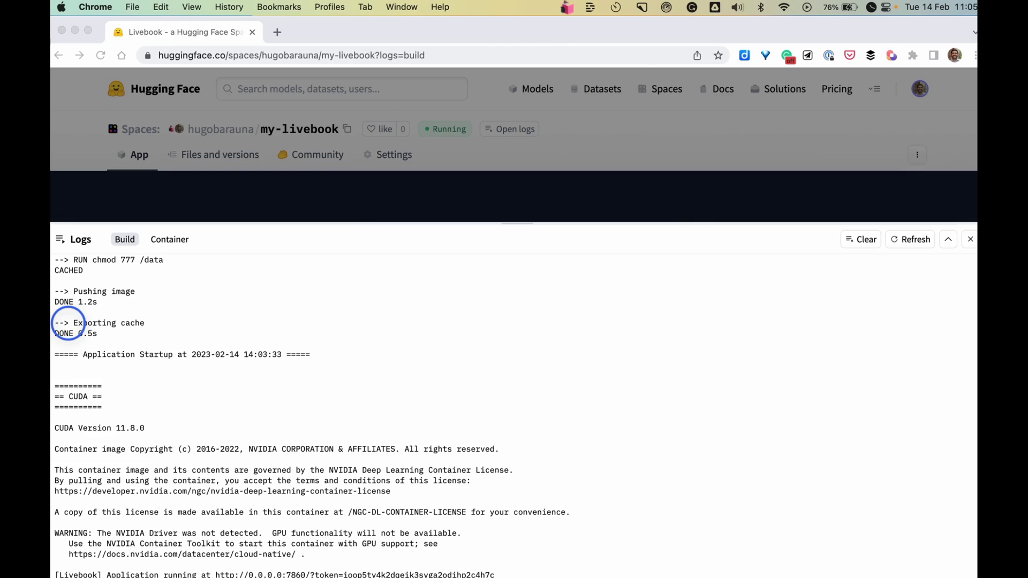
Select and inspect the Livebook startup URL line in the build logs.
click(200, 569)
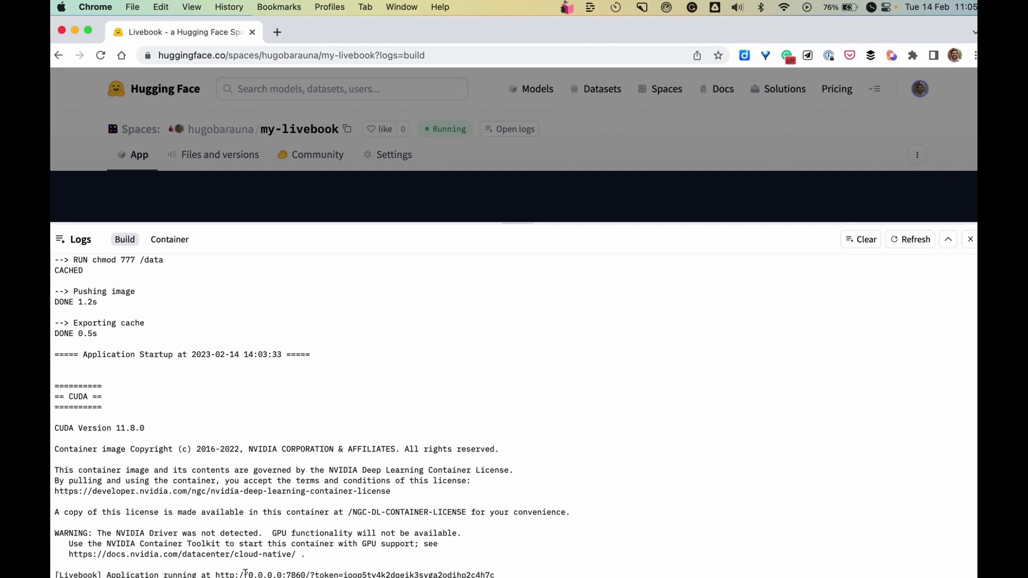
drag(245, 573, 383, 566)
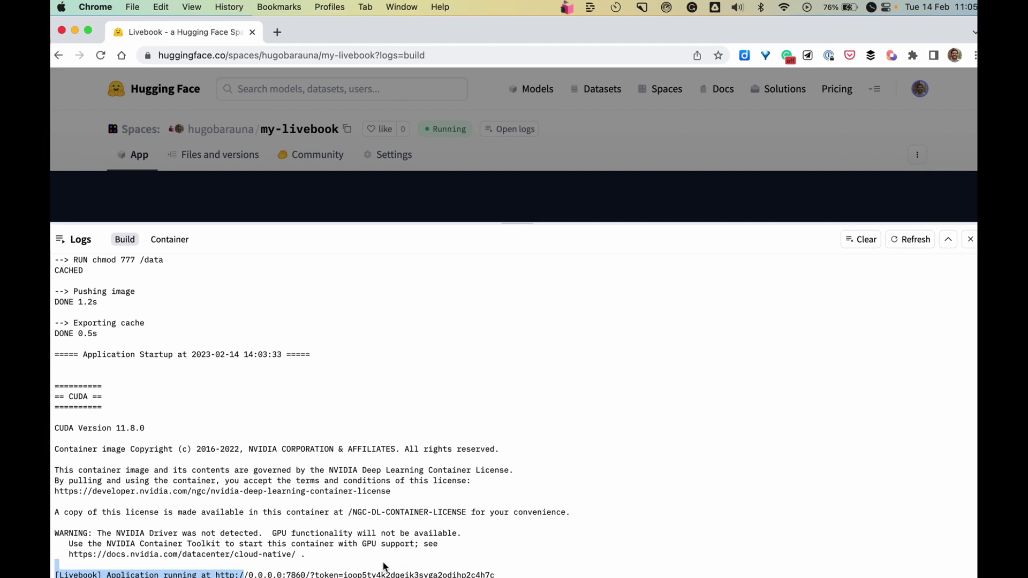
click(384, 566)
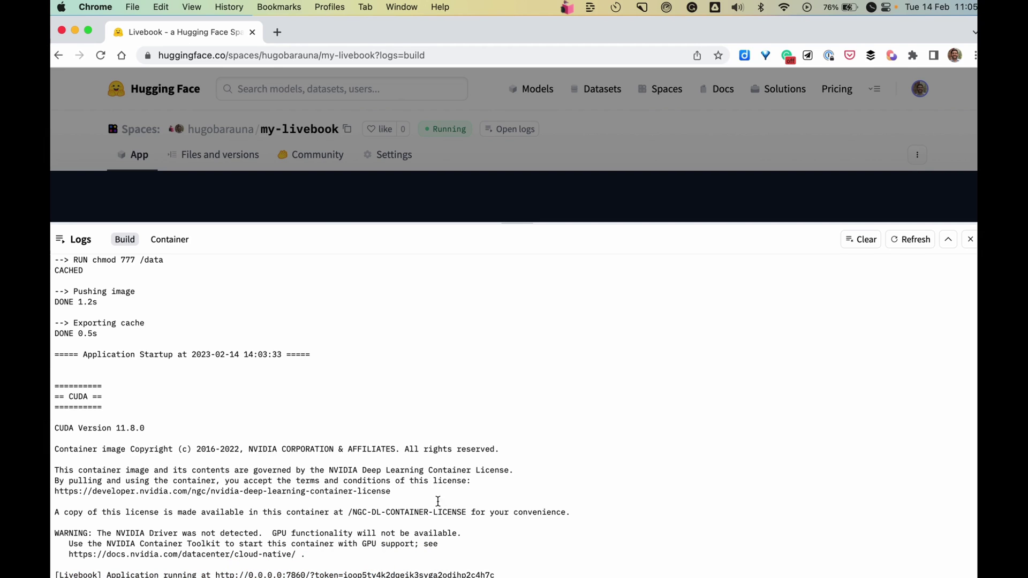
Close the build logs, focus the Livebook token field, and go to the Space settings.
click(970, 239)
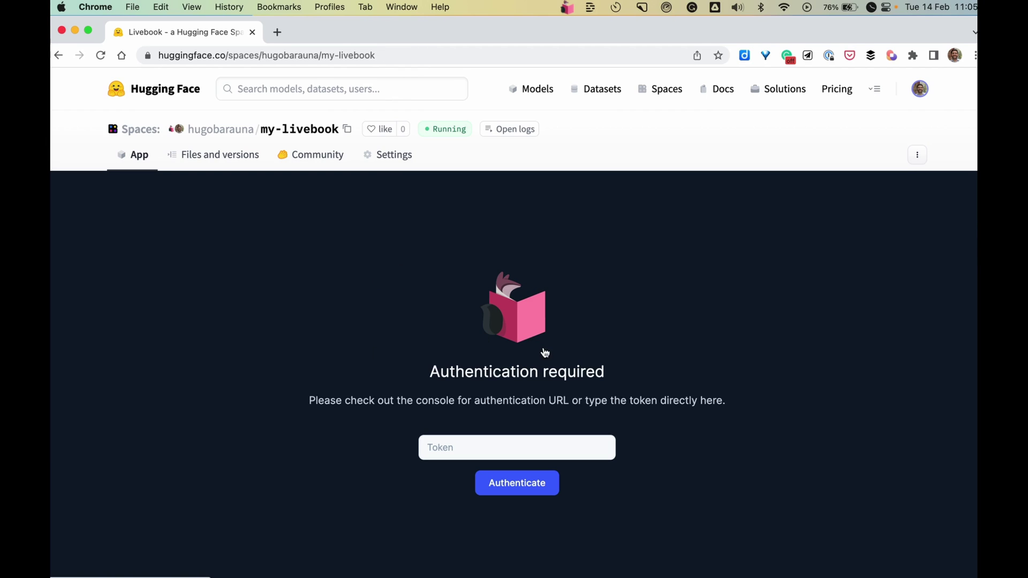
click(431, 444)
click(384, 158)
Add a LIVEBOOK_PASSWORD repository secret holding the chosen password.
scroll(434, 198, down, 2)
scroll(415, 348, down, 6)
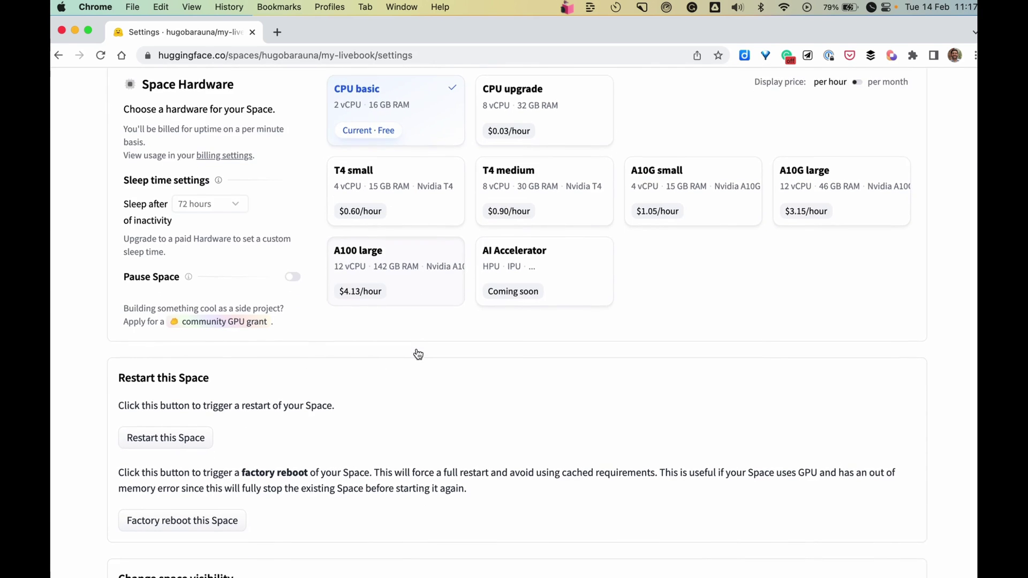
scroll(417, 353, down, 4)
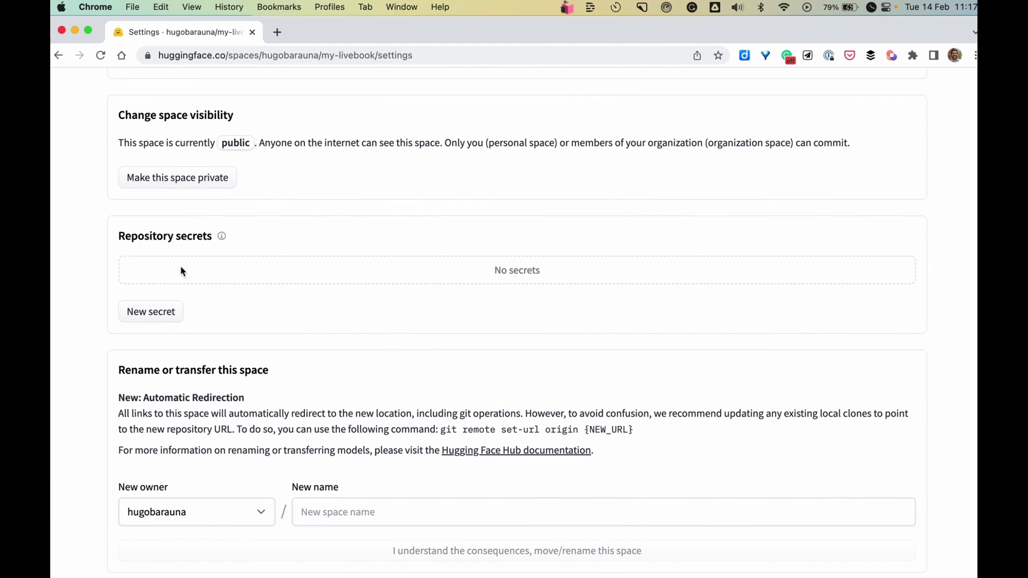
click(155, 317)
scroll(232, 322, down, 1)
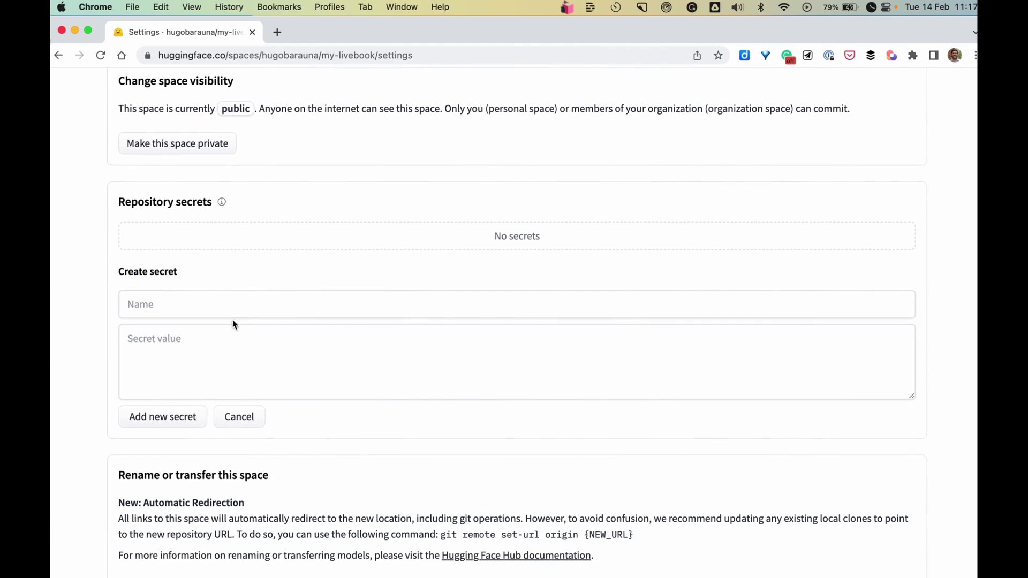
click(273, 300)
text(LI)
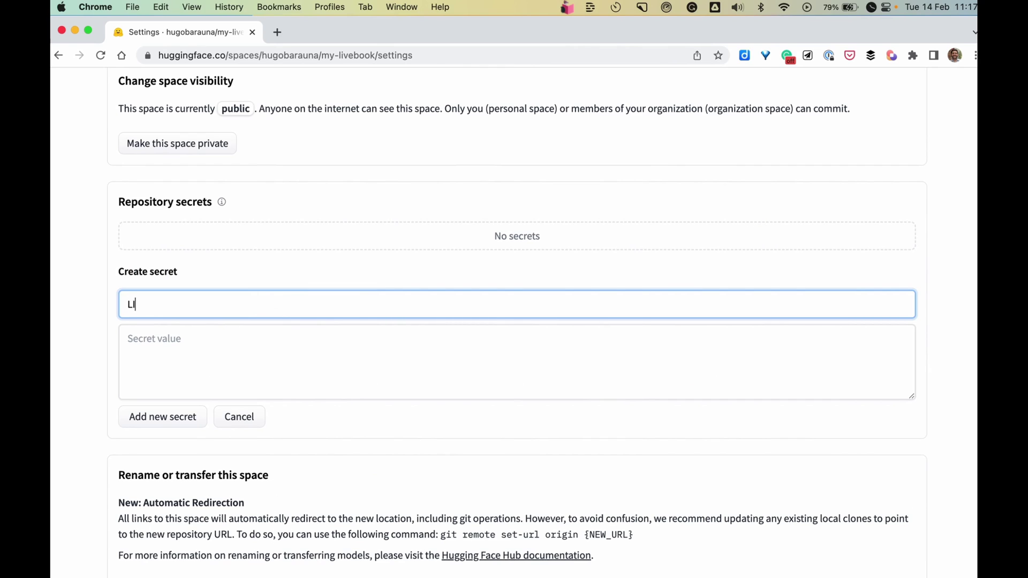
text(VEBOOK_PASSWORD)
click(229, 349)
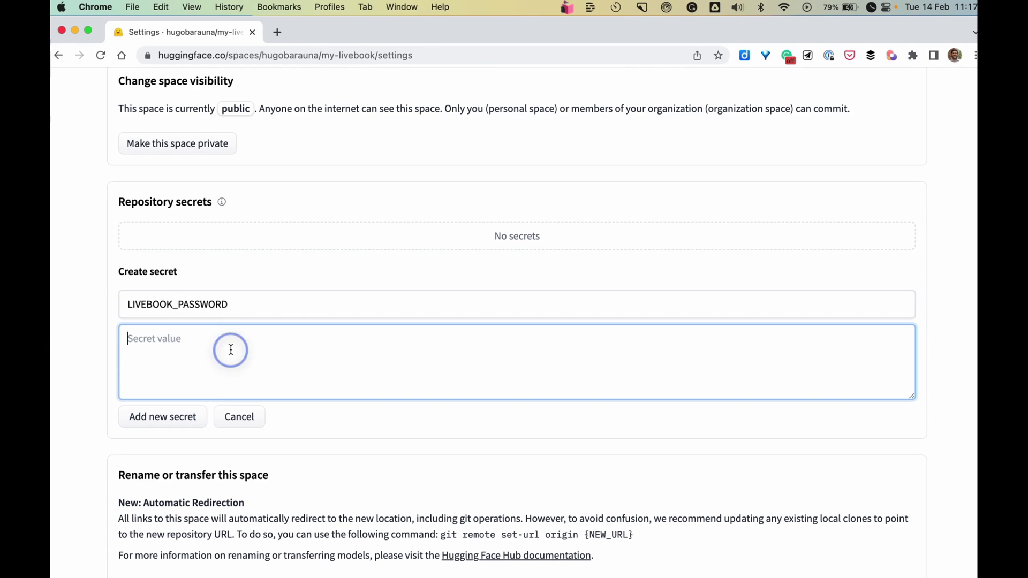
text(my-secret-password)
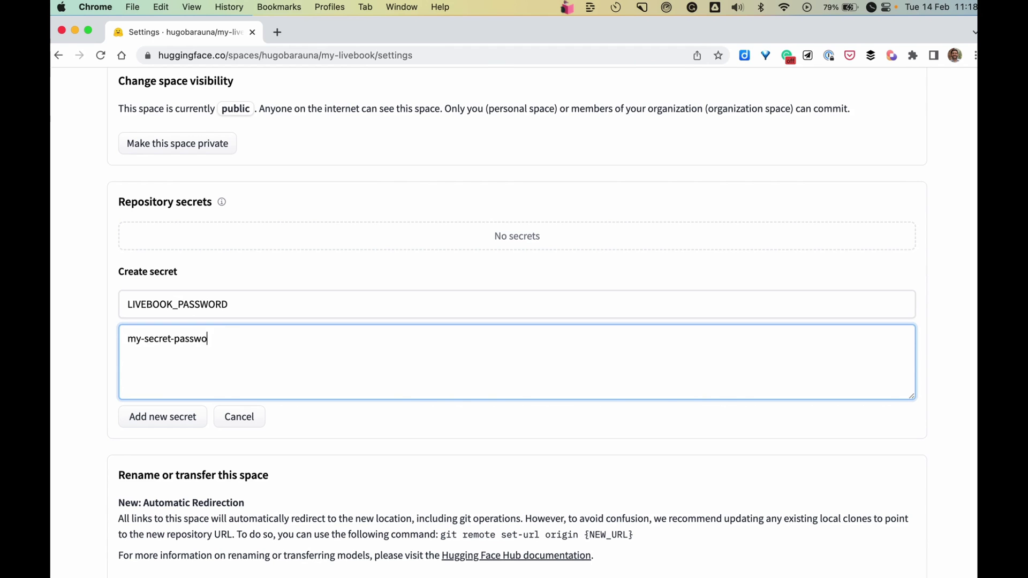
click(169, 420)
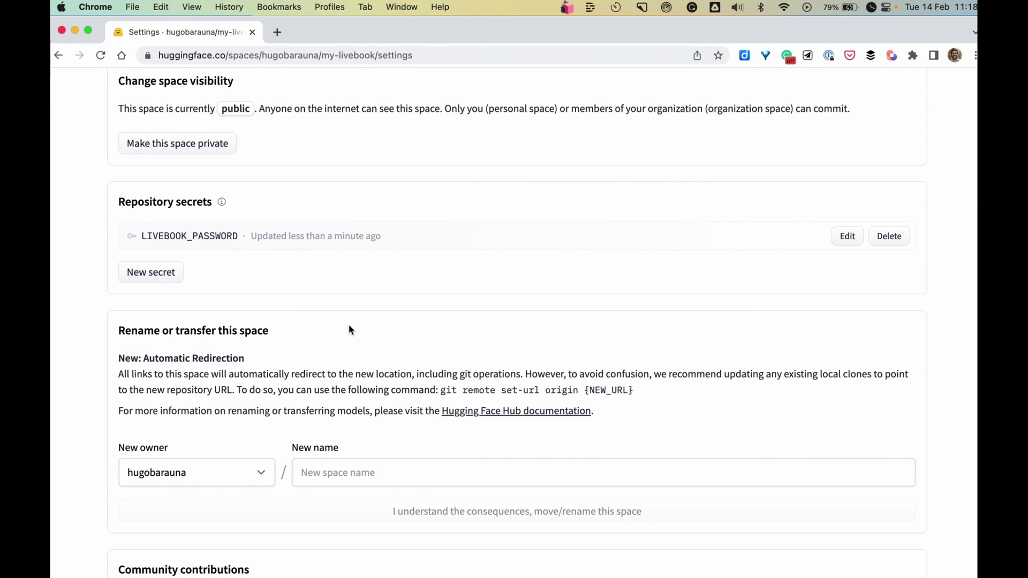
scroll(349, 329, up, 5)
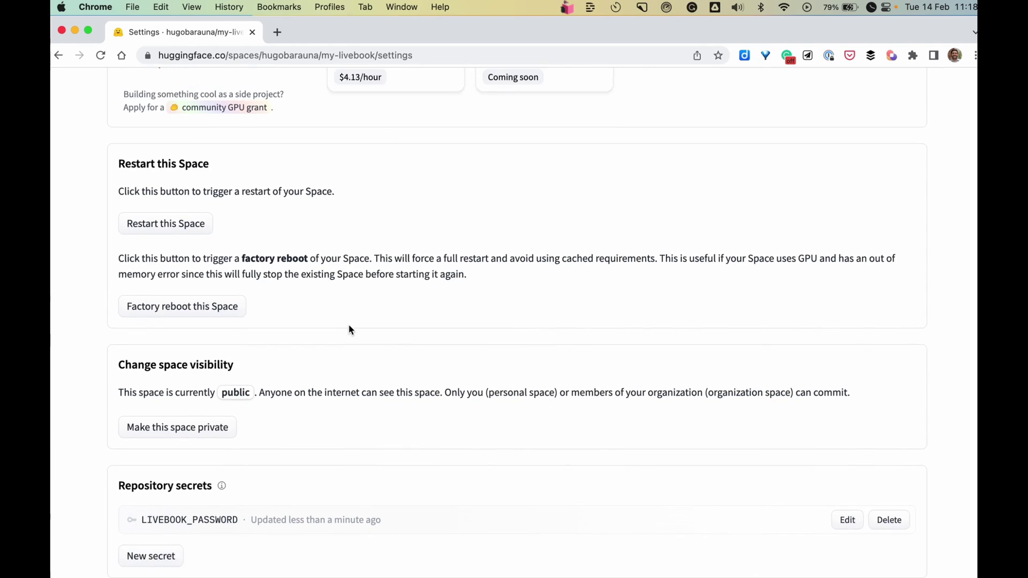
Switch the Space hardware to T4 small, sleeping after 5 minutes of inactivity.
scroll(349, 330, up, 5)
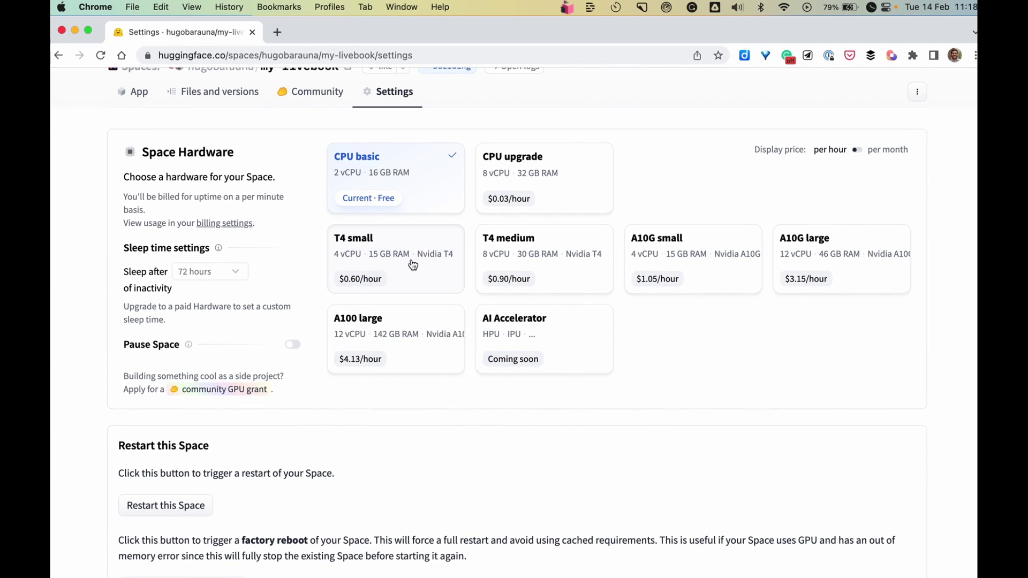
click(413, 244)
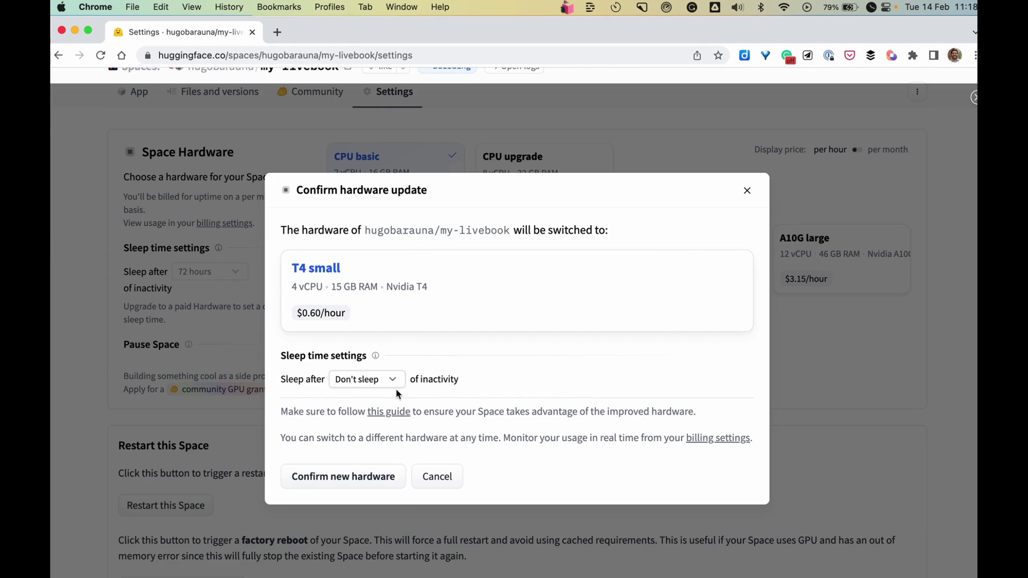
click(383, 376)
click(378, 393)
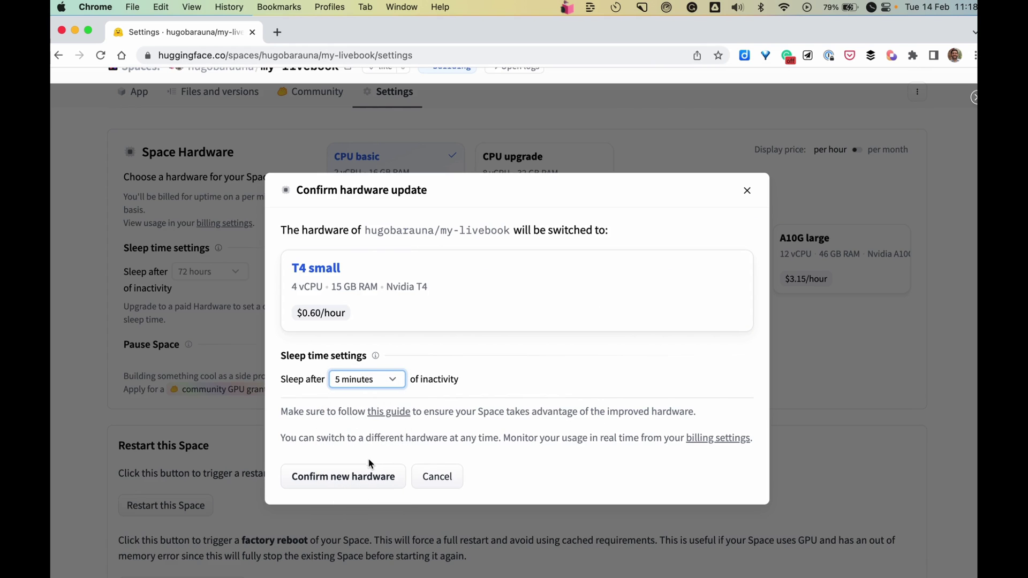
click(355, 473)
scroll(375, 438, down, 3)
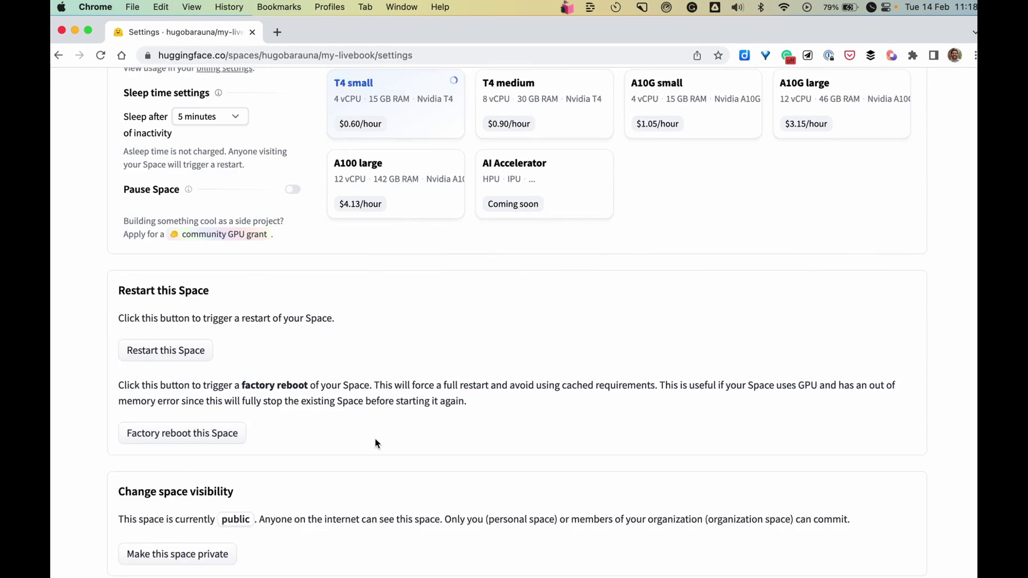
scroll(376, 443, down, 8)
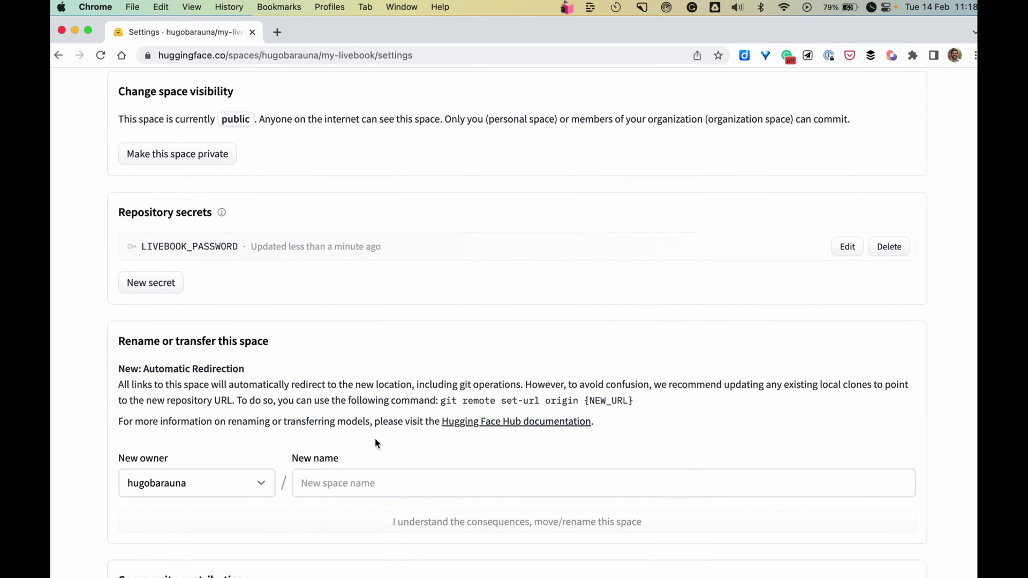
scroll(376, 443, down, 3)
scroll(376, 439, up, 3)
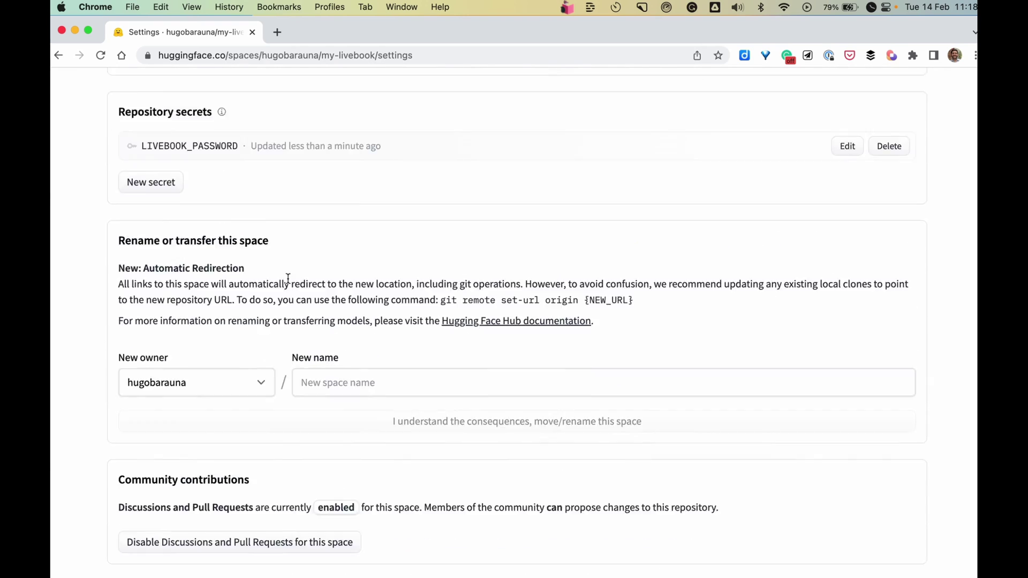
Start a new repository secret named XLA_TARGET and enter its cuda118 value.
click(163, 270)
click(241, 301)
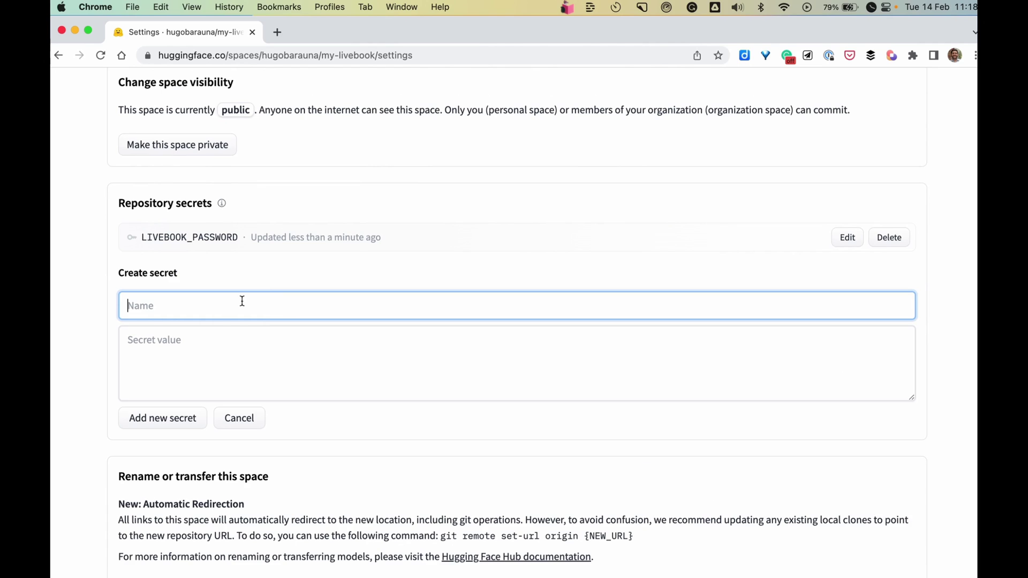
text(XLA_TARGET)
click(264, 342)
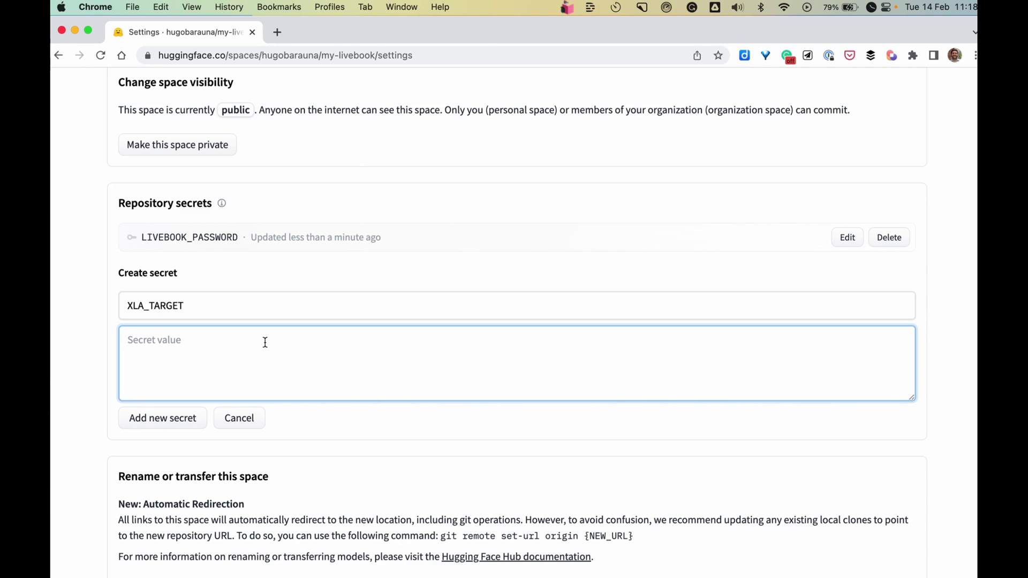
text(cusda)
text(da118)
Save the XLA_TARGET secret and restart the my-livebook Space.
click(189, 417)
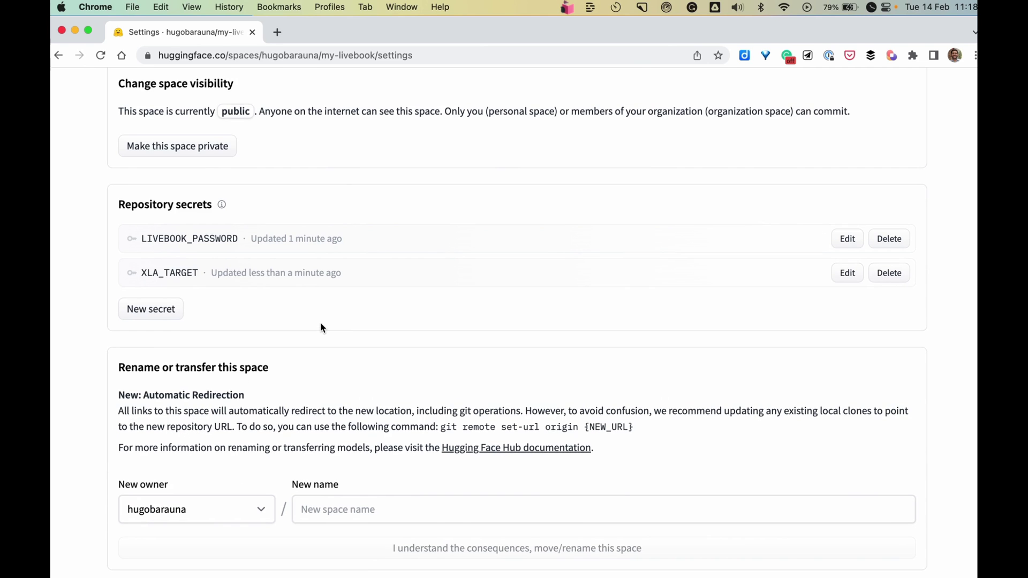
scroll(321, 323, up, 5)
scroll(320, 323, up, 4)
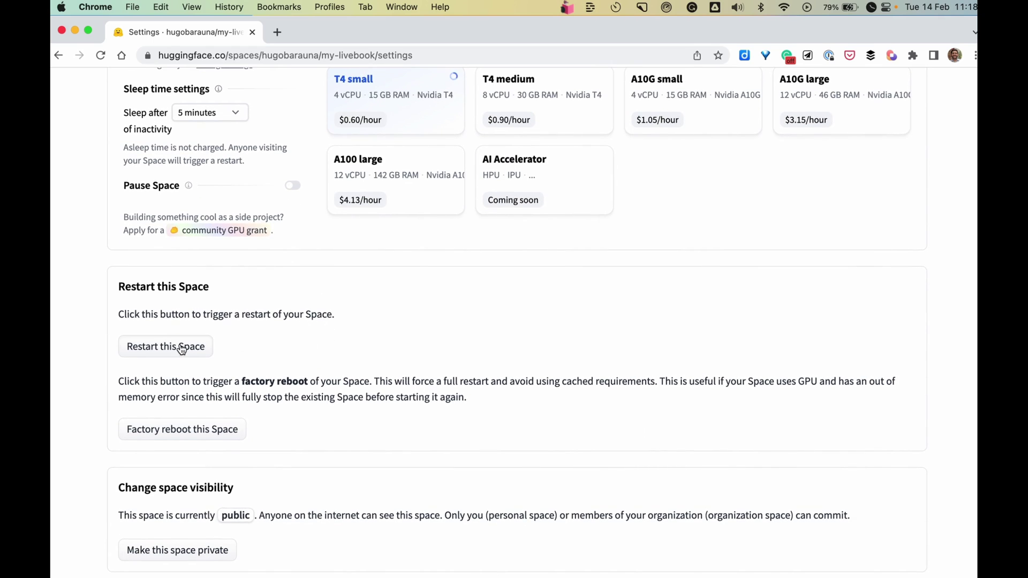
click(181, 347)
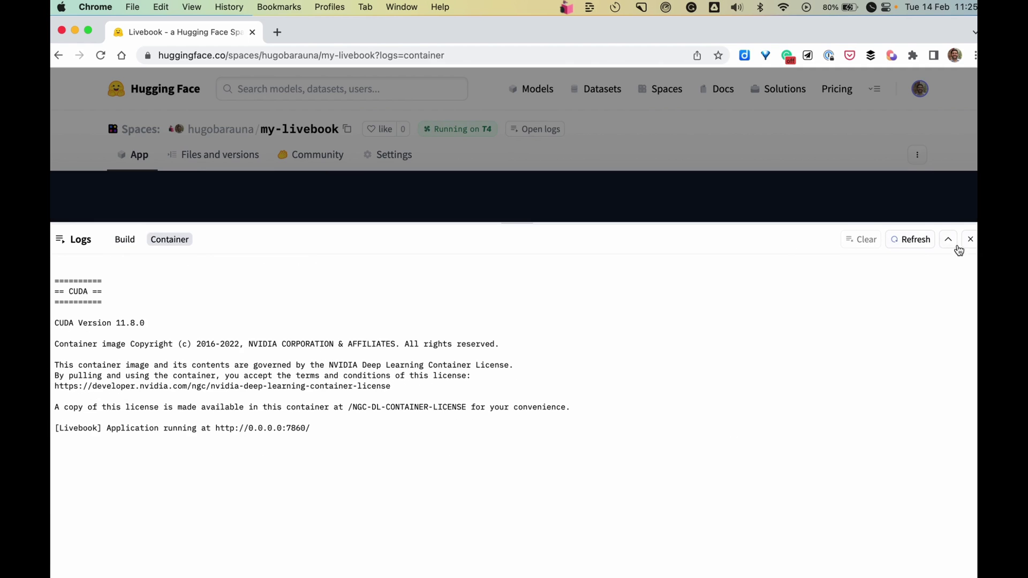
Hide the container logs, reload the app, and authenticate to Livebook with the Space password.
click(970, 239)
click(137, 154)
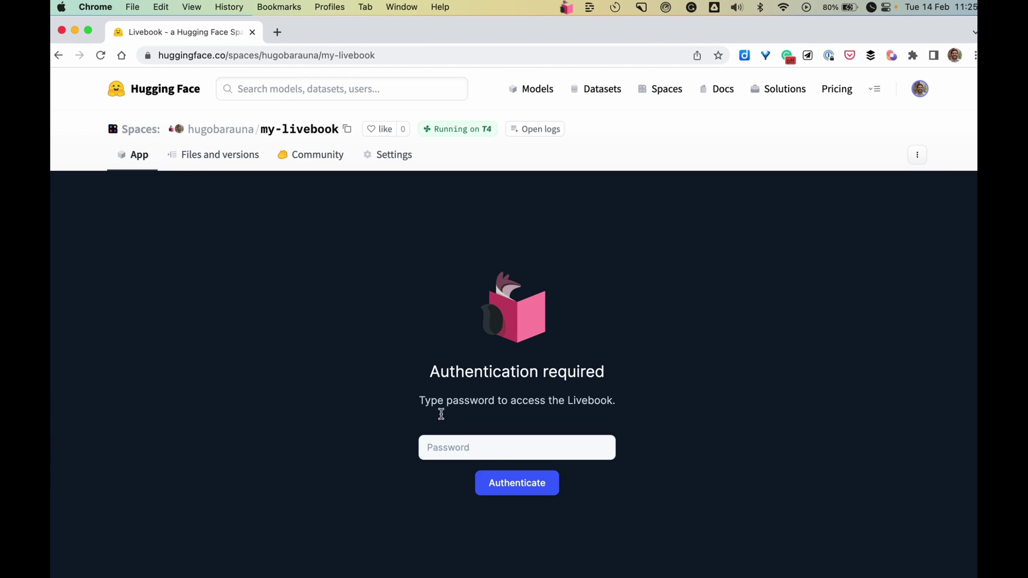
click(482, 446)
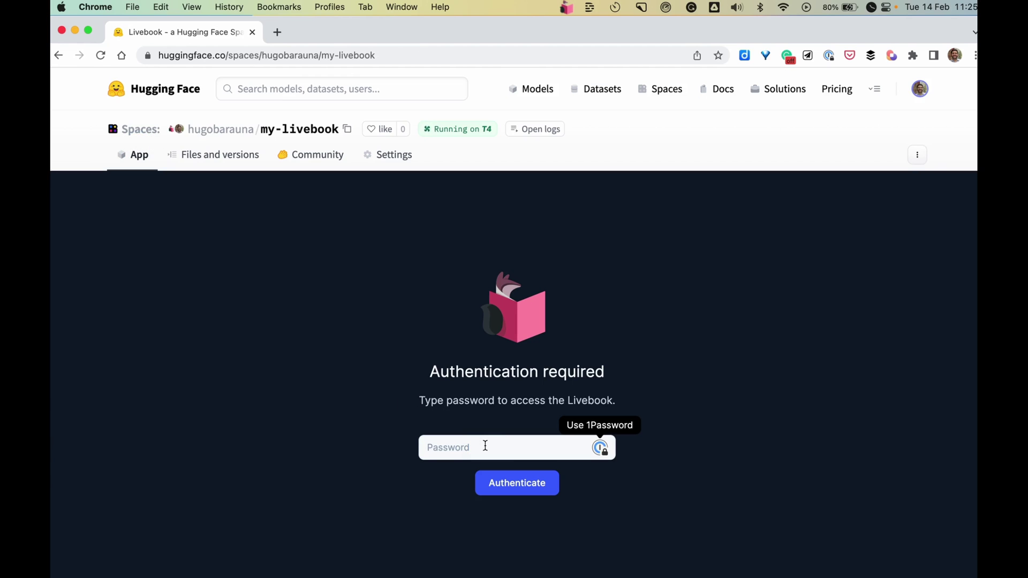
text(•)
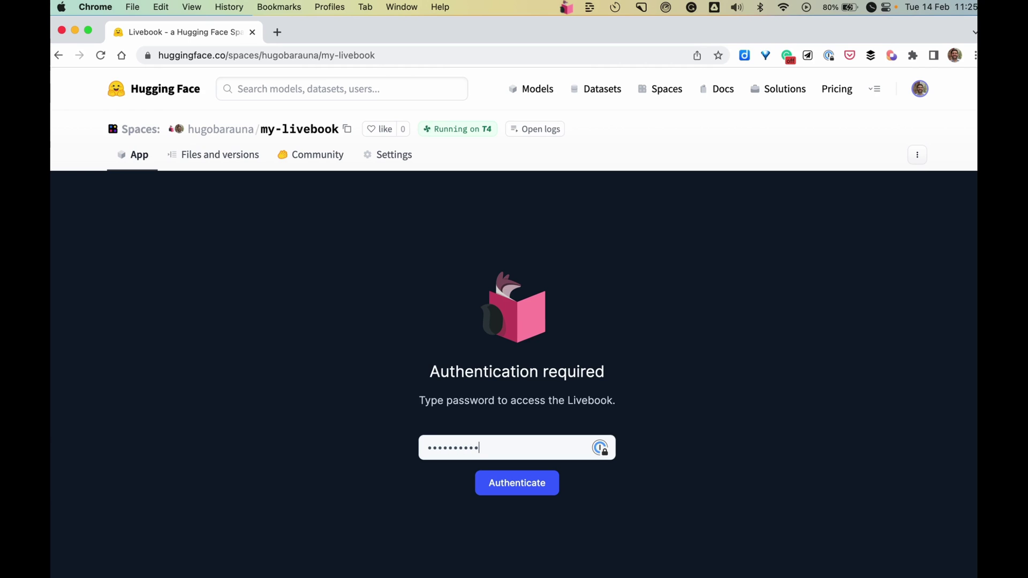
click(513, 490)
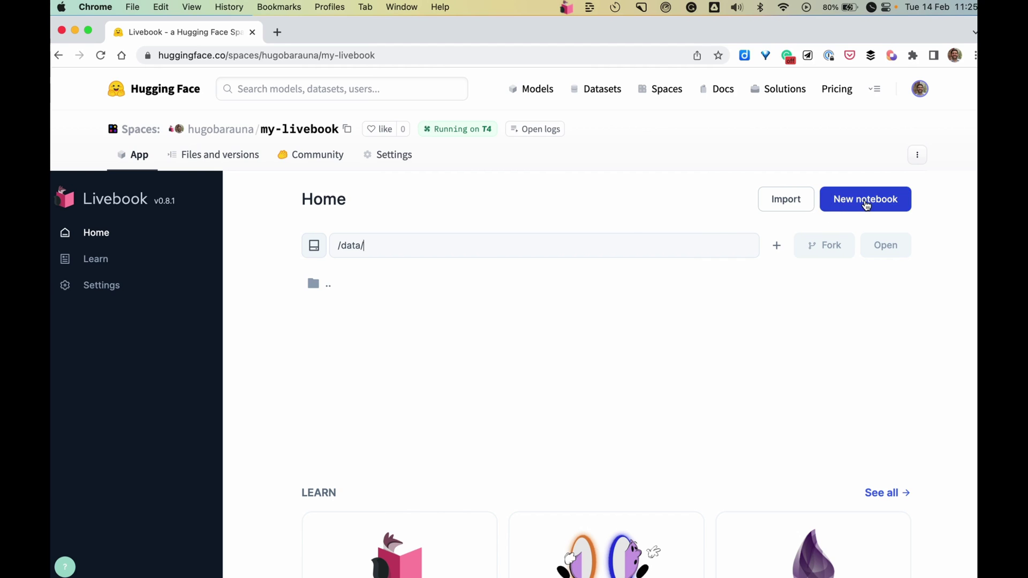
Create a new notebook and set up its default runtime.
click(866, 204)
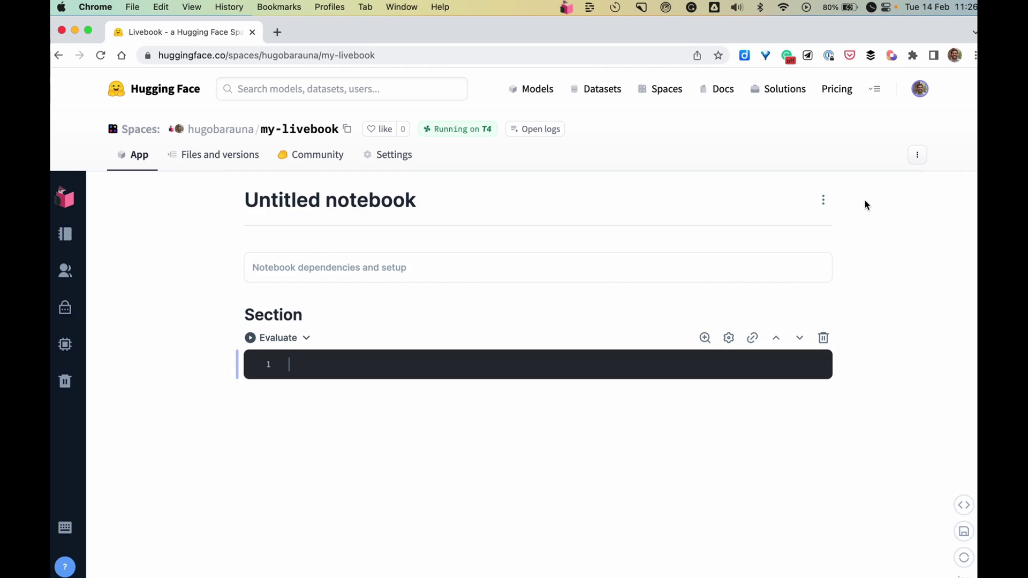
mouse_move(489, 392)
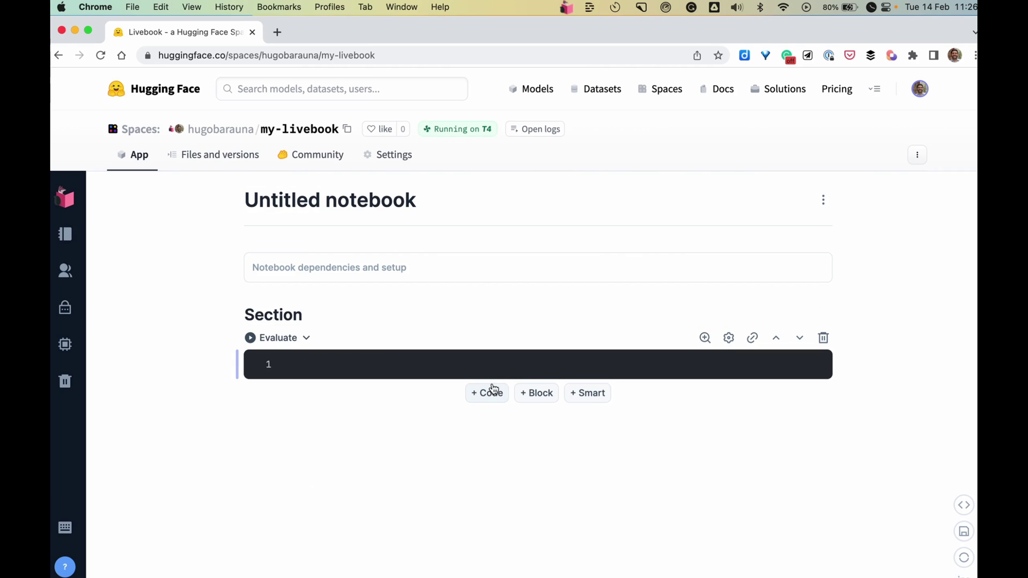
click(590, 396)
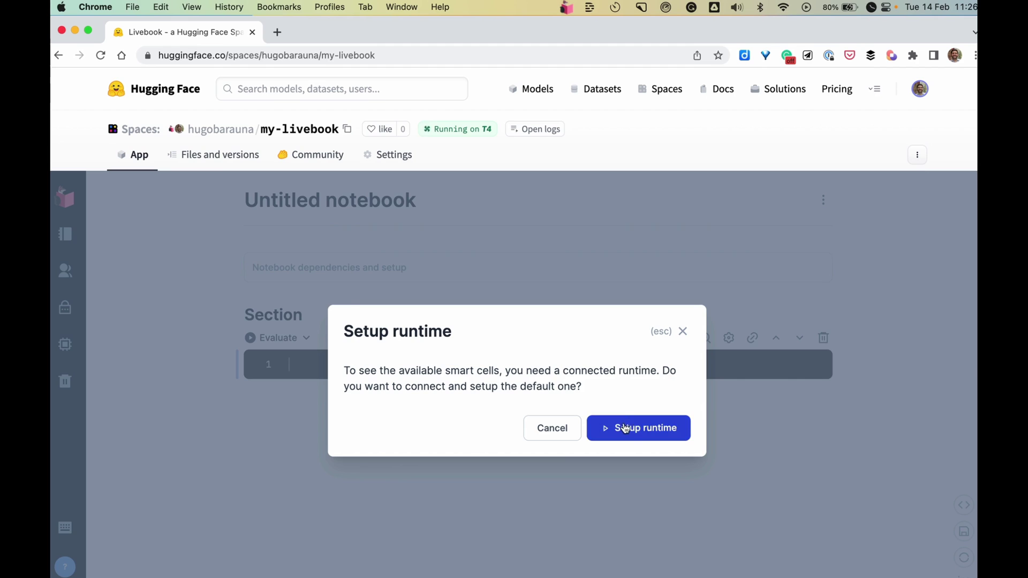
click(622, 429)
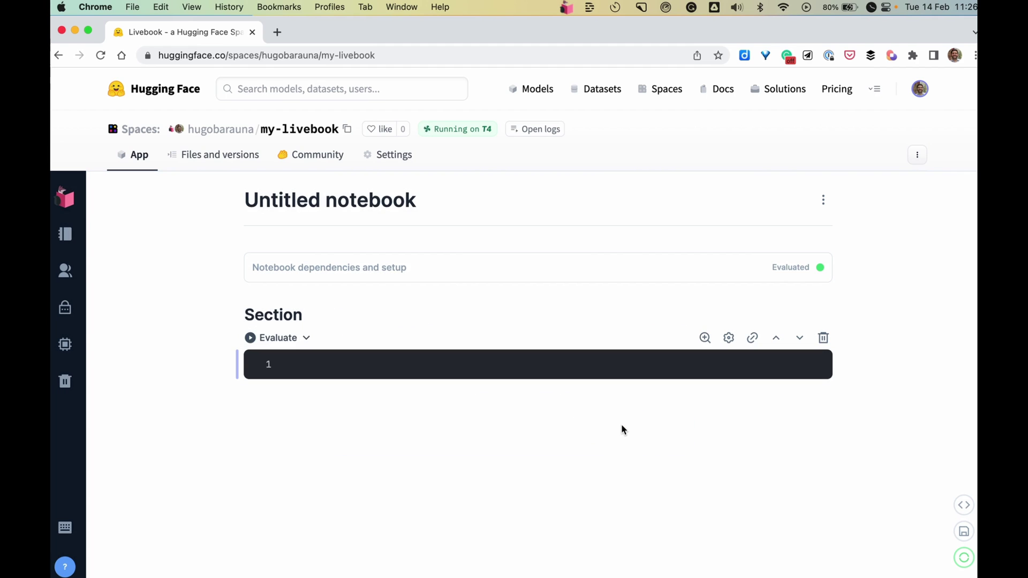
Insert a Neural Network task smart cell.
mouse_move(509, 390)
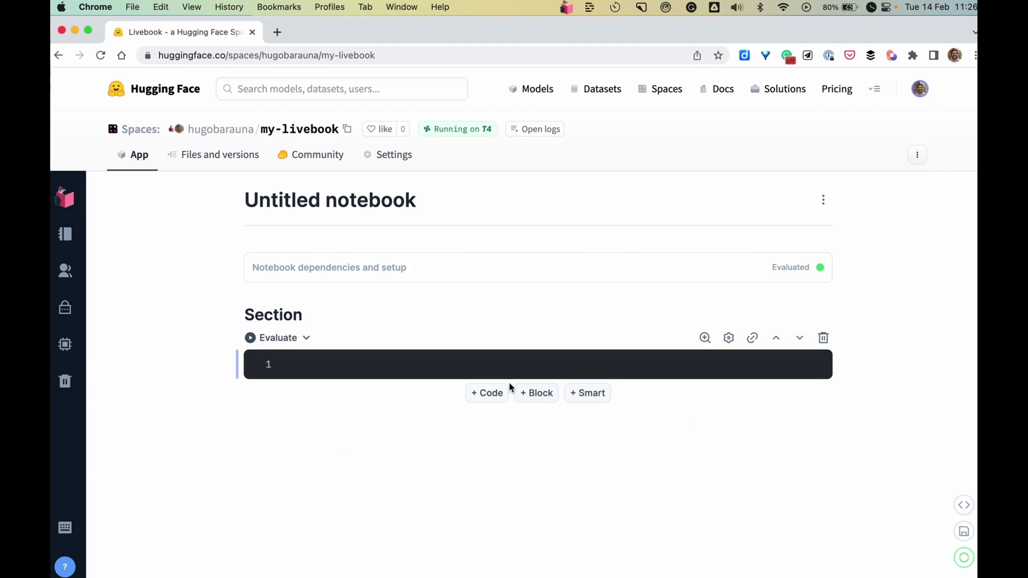
click(597, 396)
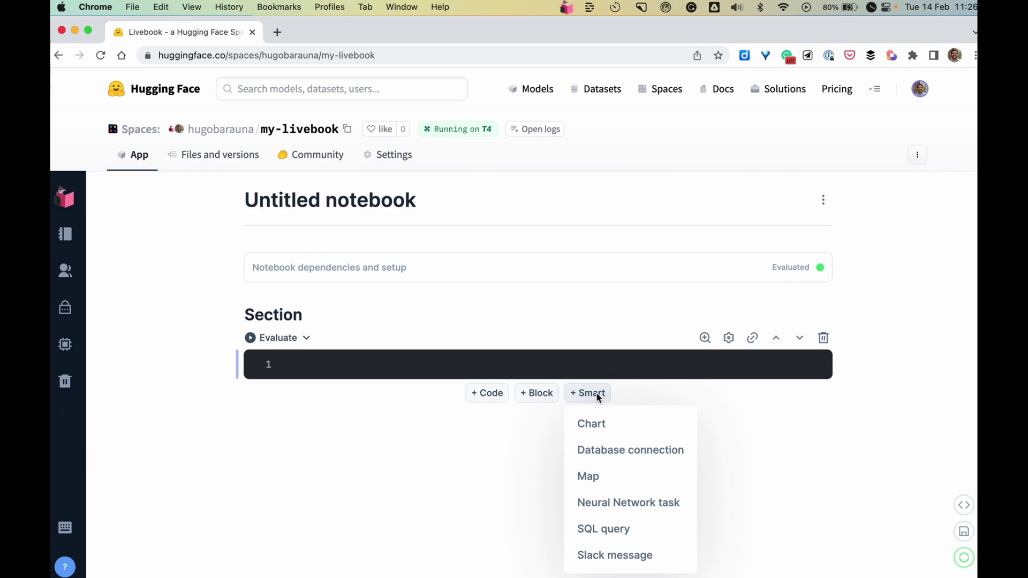
click(661, 509)
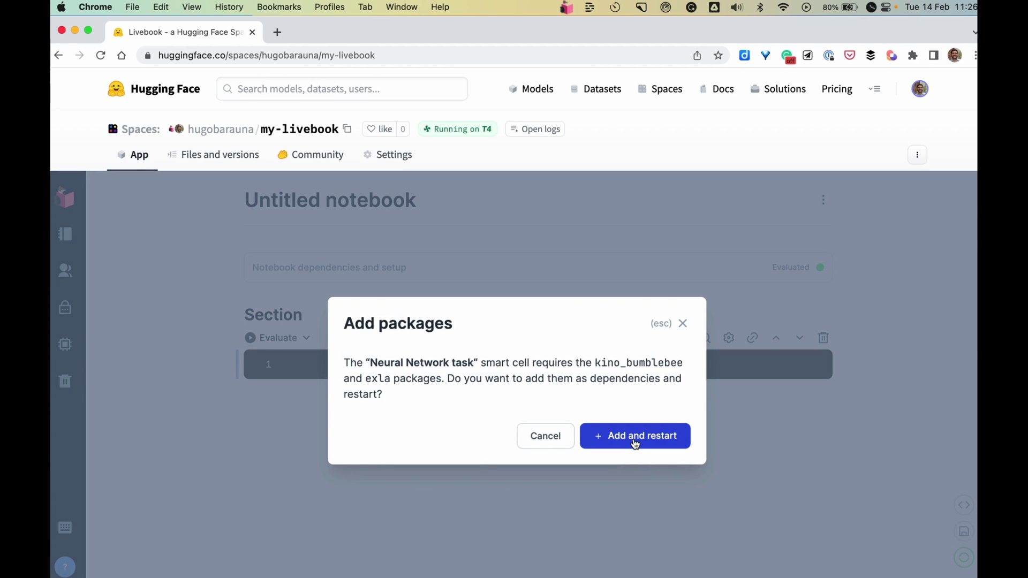
Add the kino_bumblebee and exla packages, restart, and select the new smart cell.
click(635, 437)
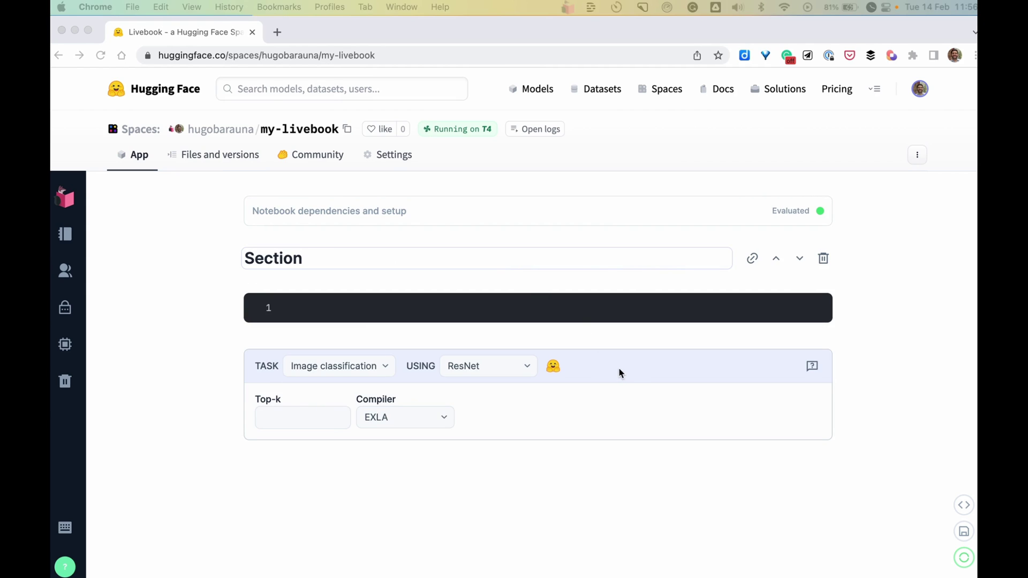
click(621, 372)
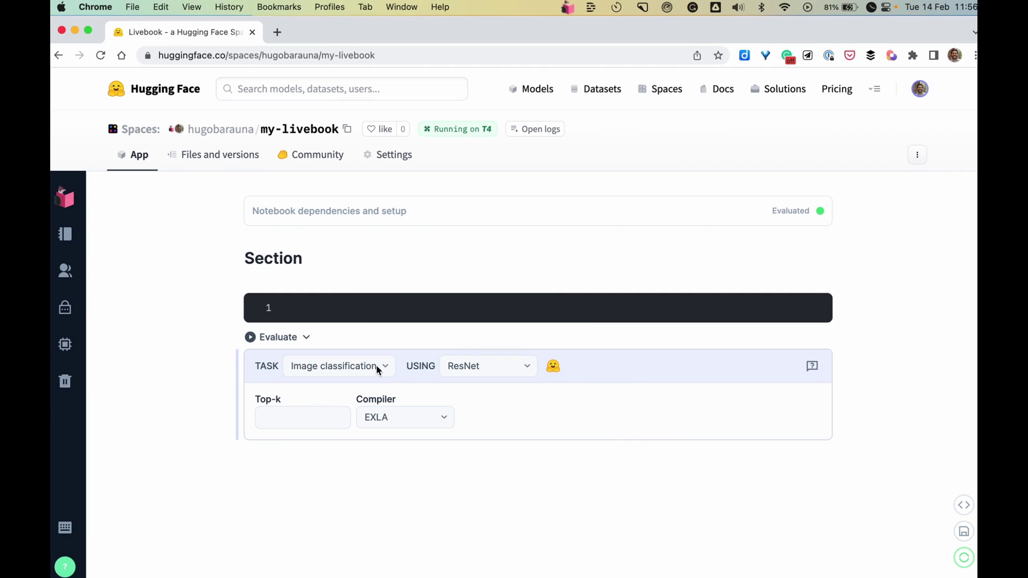
Delete the empty code cell.
mouse_move(750, 291)
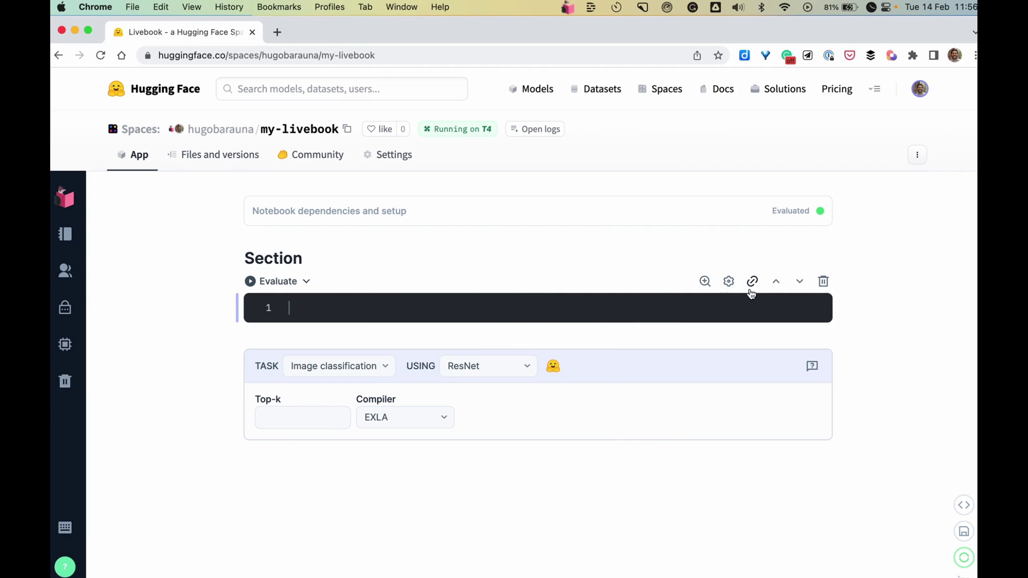
click(819, 280)
click(594, 436)
Set the smart cell to Text-to-image with 1 image and evaluate it.
click(351, 363)
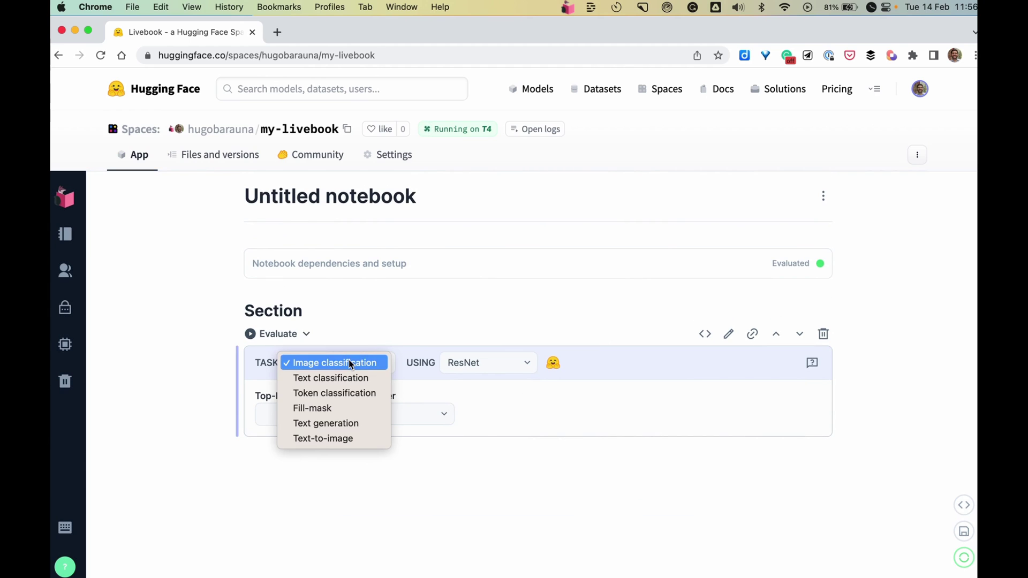
click(364, 438)
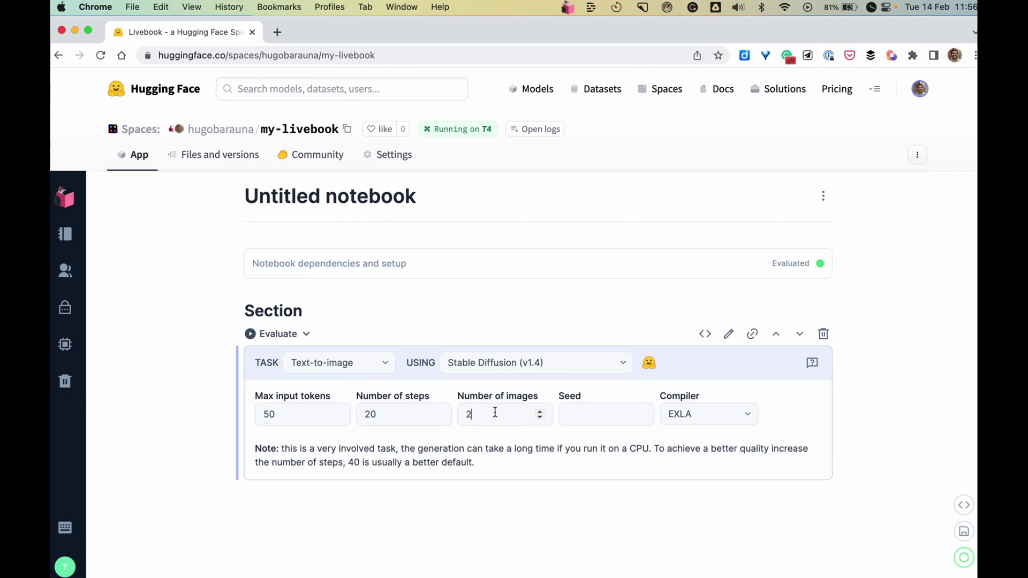
key(BackSpace)
text(1)
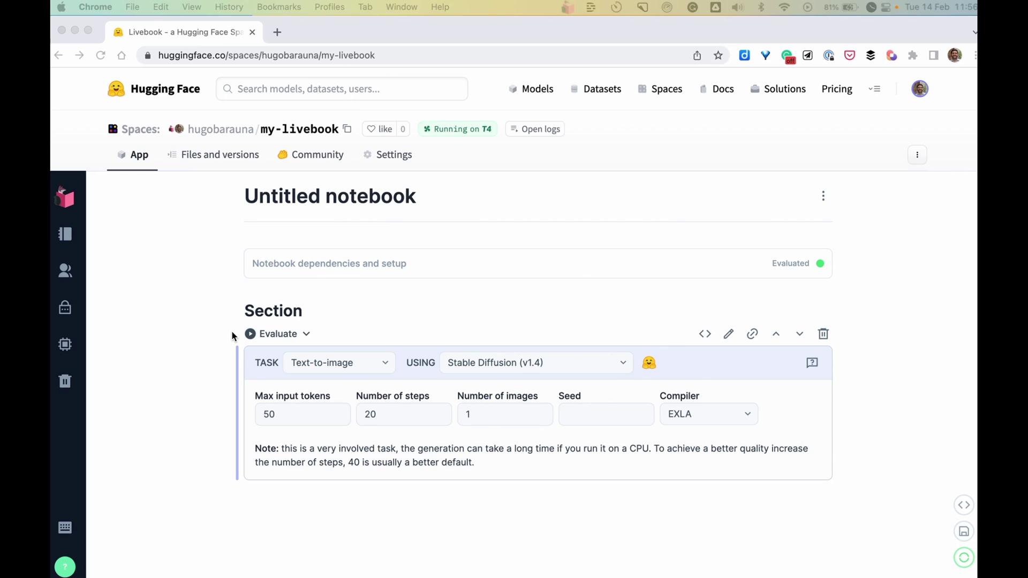
click(250, 334)
Evaluate the Stable Diffusion text-to-image cell on the Tesla T4 until its prompt form loads.
click(251, 335)
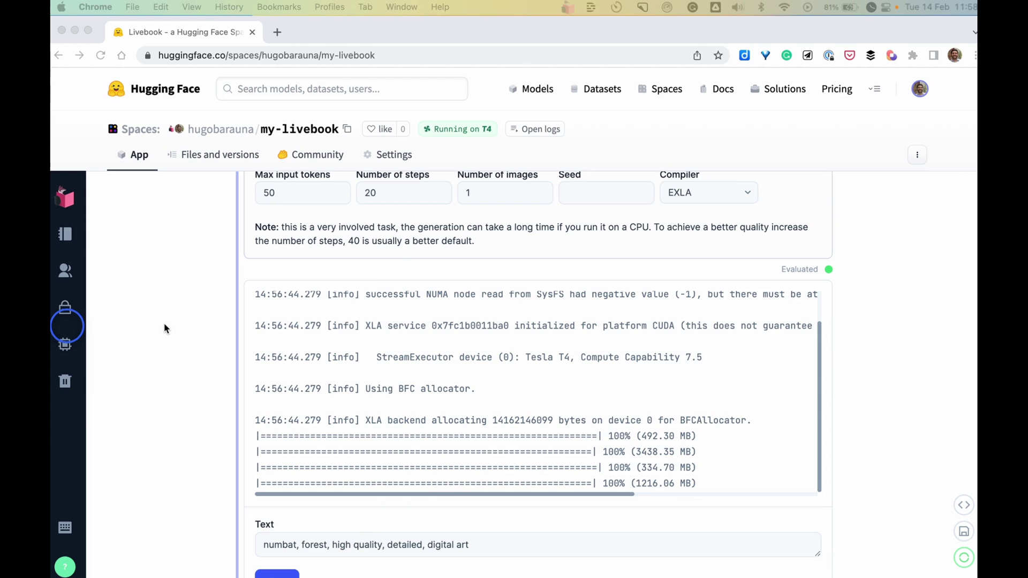
scroll(164, 328, down, 3)
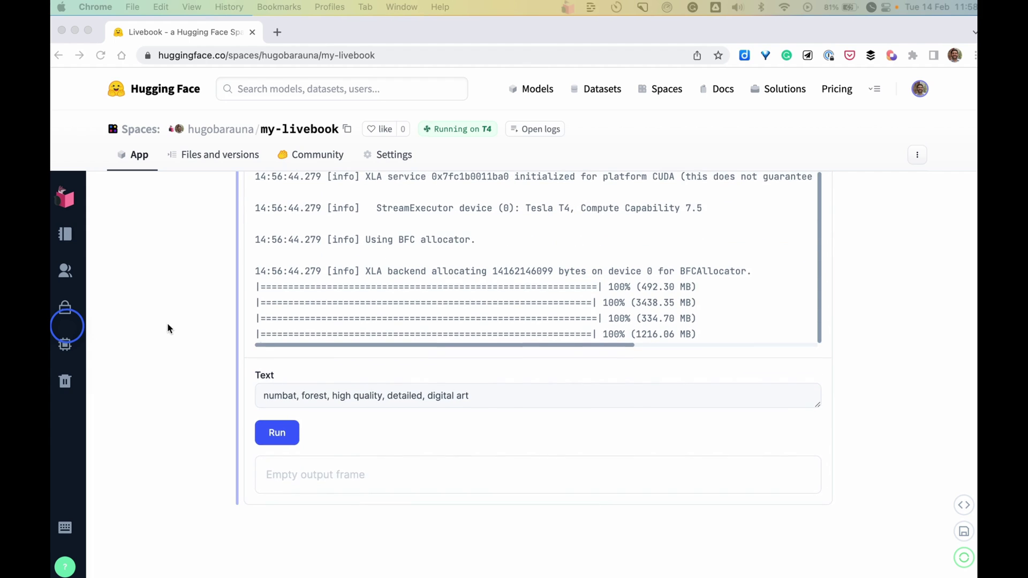
click(495, 390)
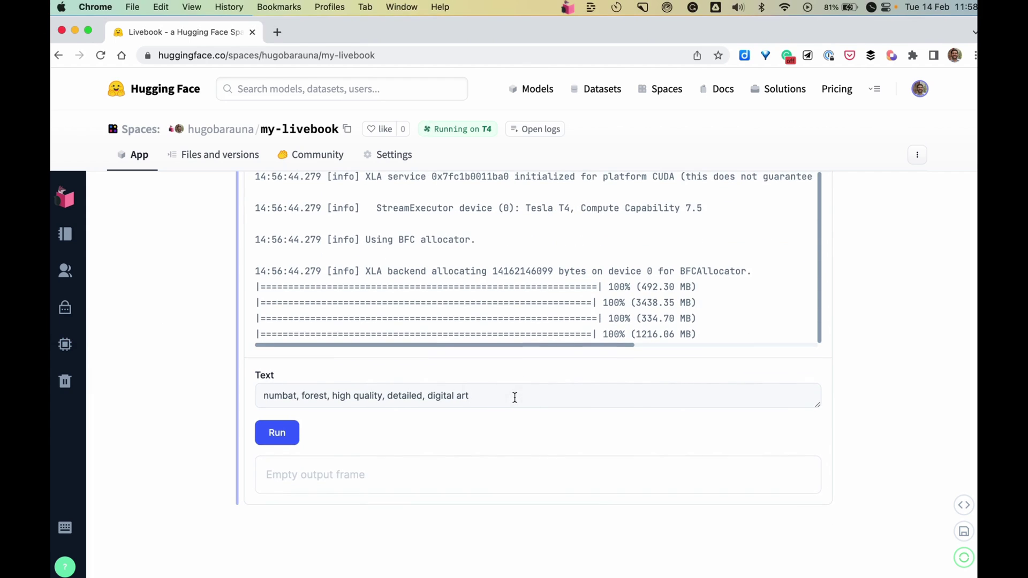
Replace the default prompt with 'cute cats' and run it to generate a kitten image.
key(super+a)
key(BackSpace)
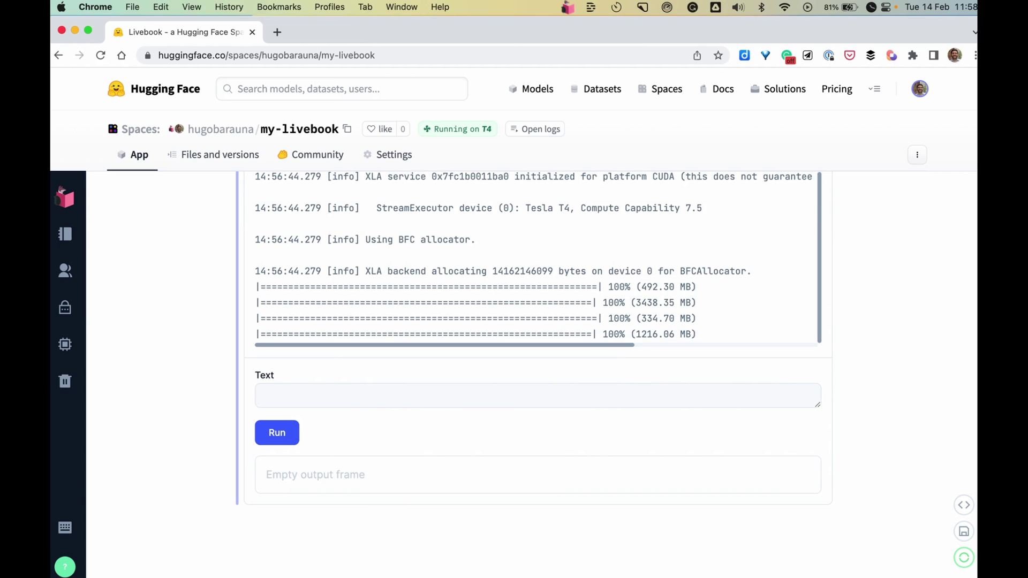
text(cute cats)
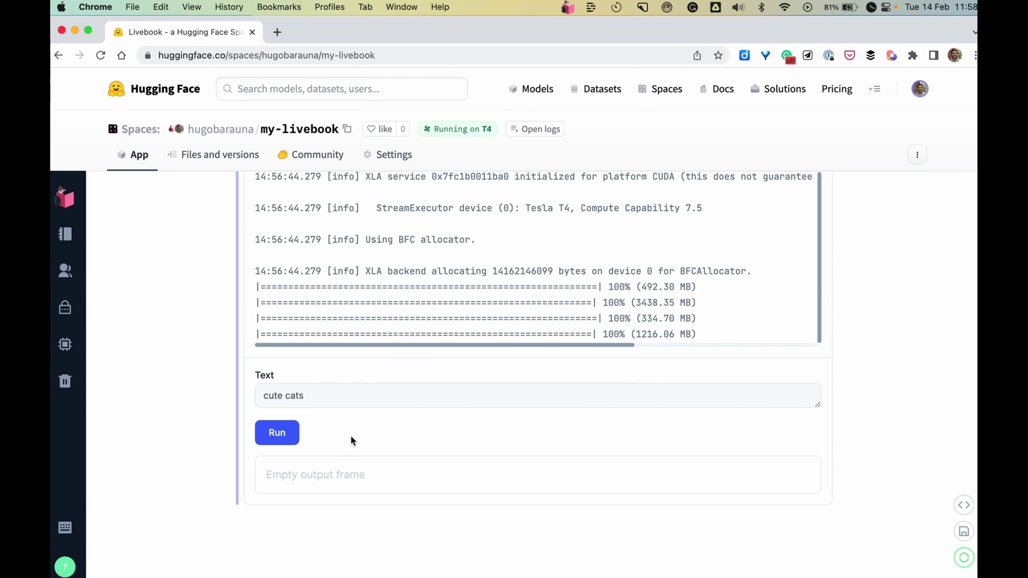
click(281, 437)
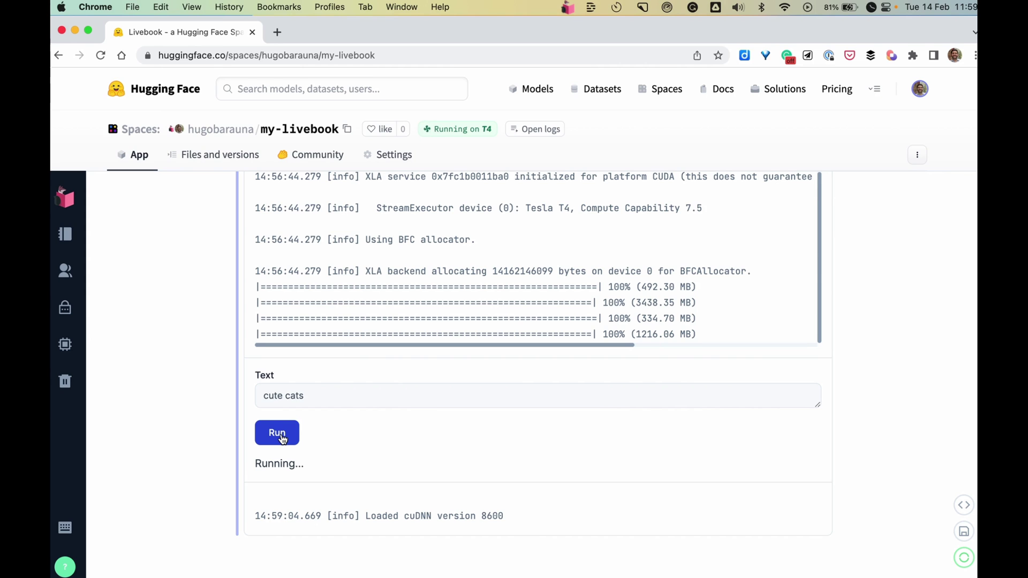
scroll(676, 429, down, 5)
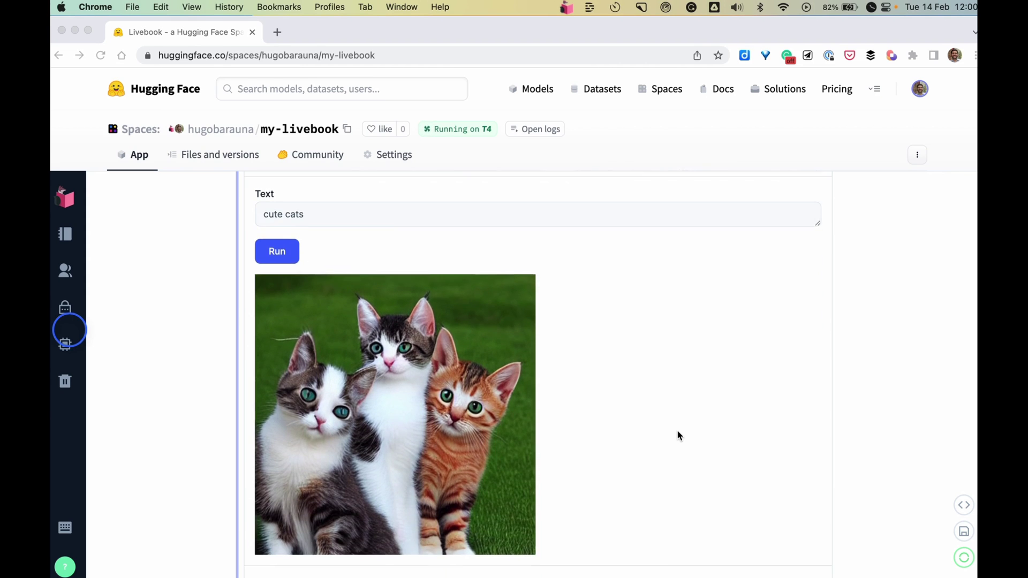
scroll(620, 362, up, 1)
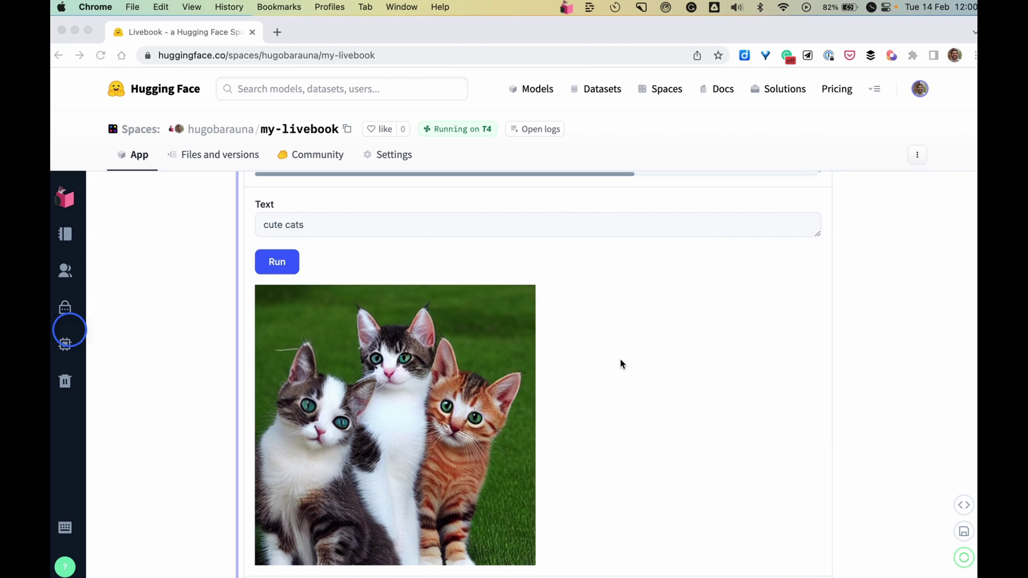